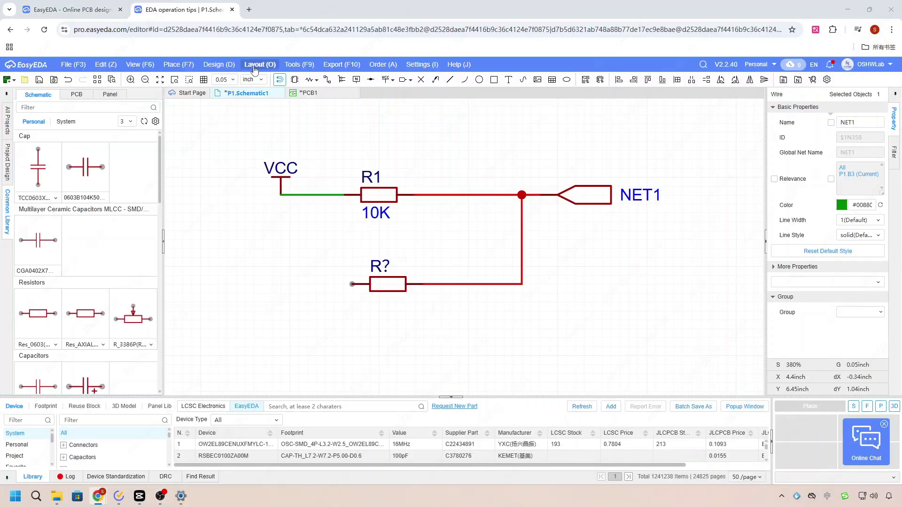
Step: Run the design rule check on the schematic, enlarge the results area and locate the wire flagged by the single-network warning
left_click(225, 65)
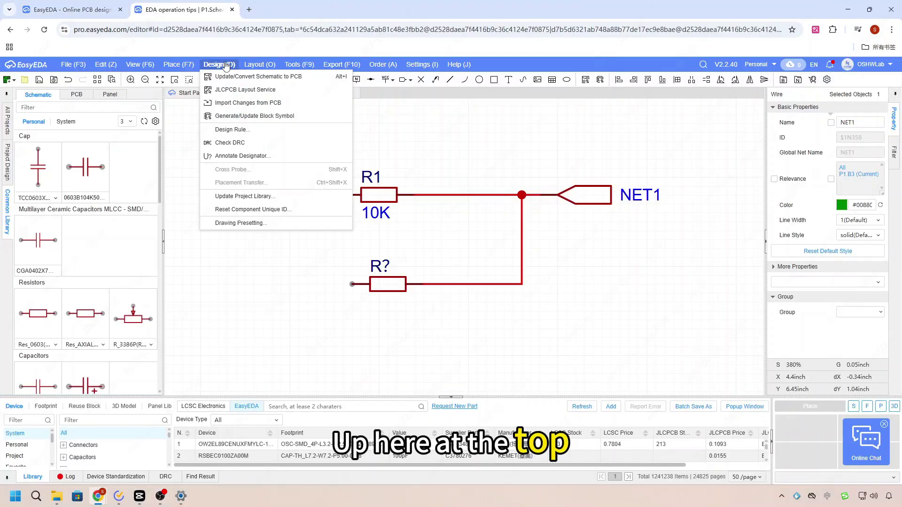
left_click(238, 143)
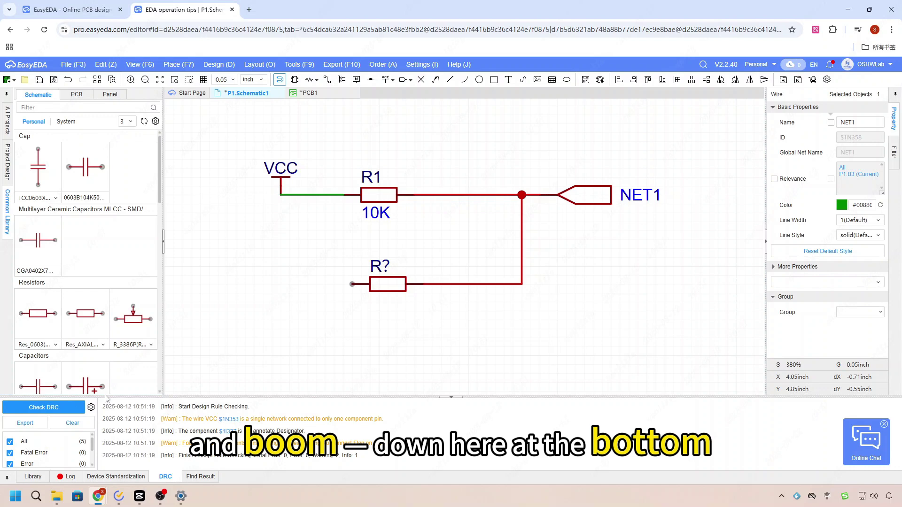
left_click_drag(108, 397, 108, 338)
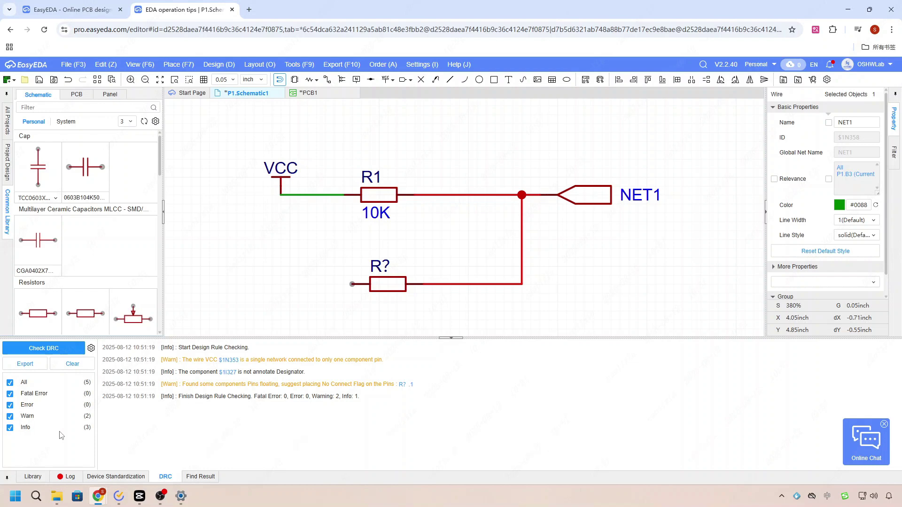
left_click(229, 360)
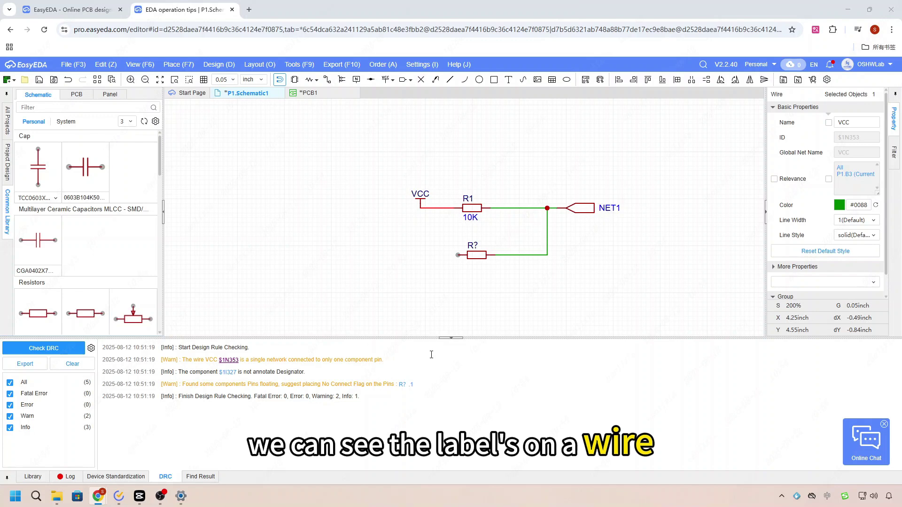
scroll(476, 256, "up", 3)
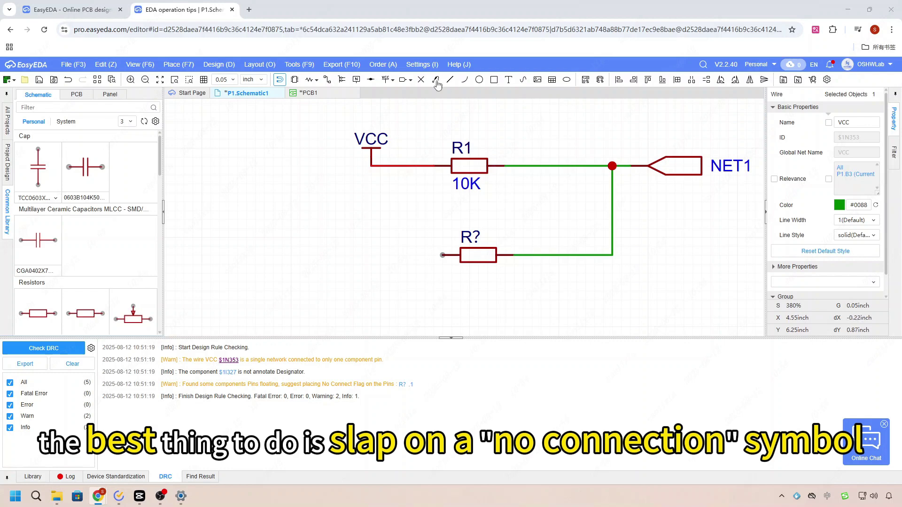
Step: Place a No Connect Flag on the floating pin of resistor R? and locate the VCC wire from the remaining warning
left_click(421, 79)
left_click(442, 255)
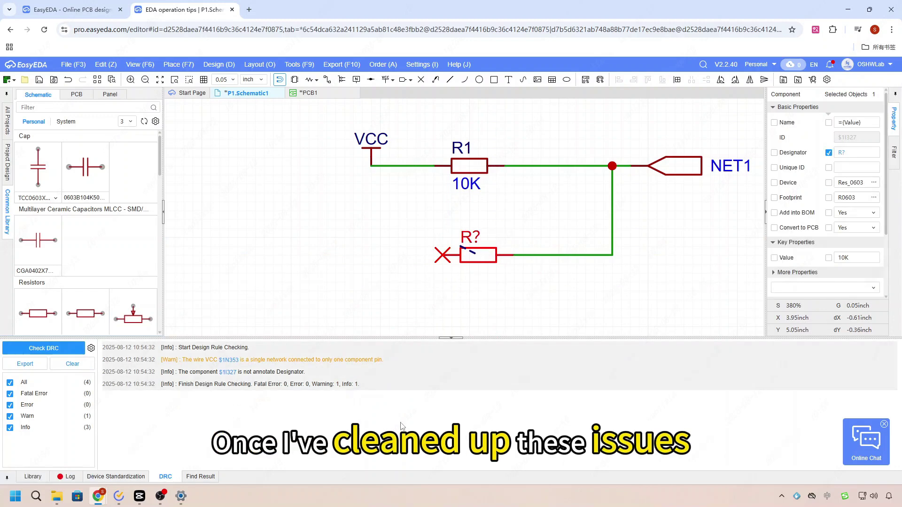
left_click(228, 360)
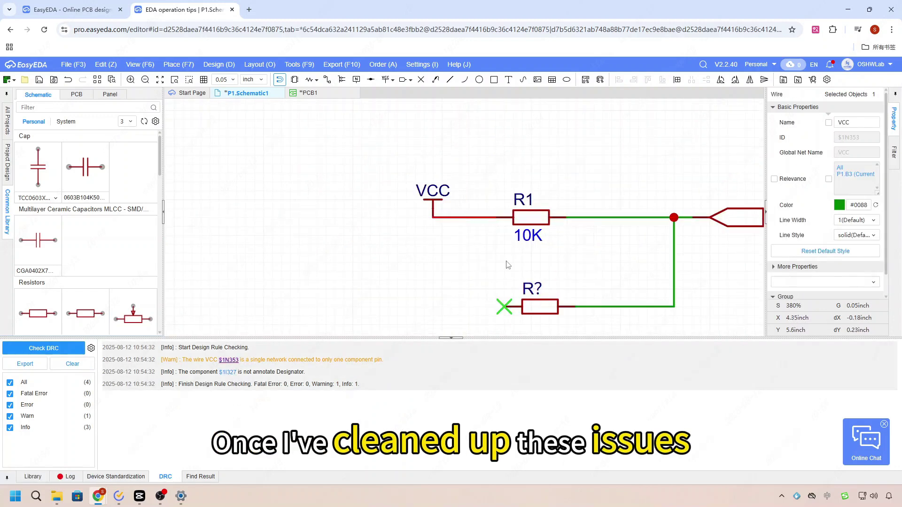
scroll(518, 206, "down", 2)
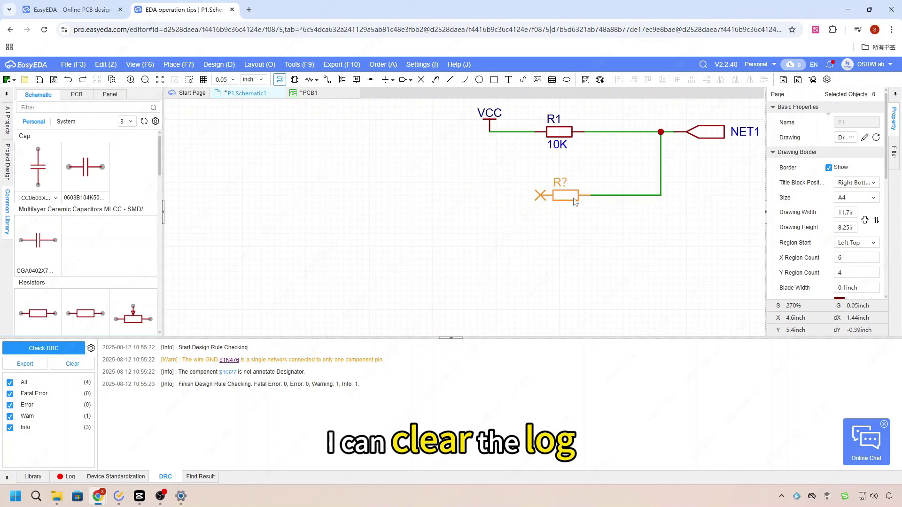
Step: Move resistor R? further down and place a copy of R1 between the two resistors
left_click(568, 197)
left_click_drag(568, 198, 568, 230)
left_click(558, 131)
key("ctrl+c")
key("ctrl+v")
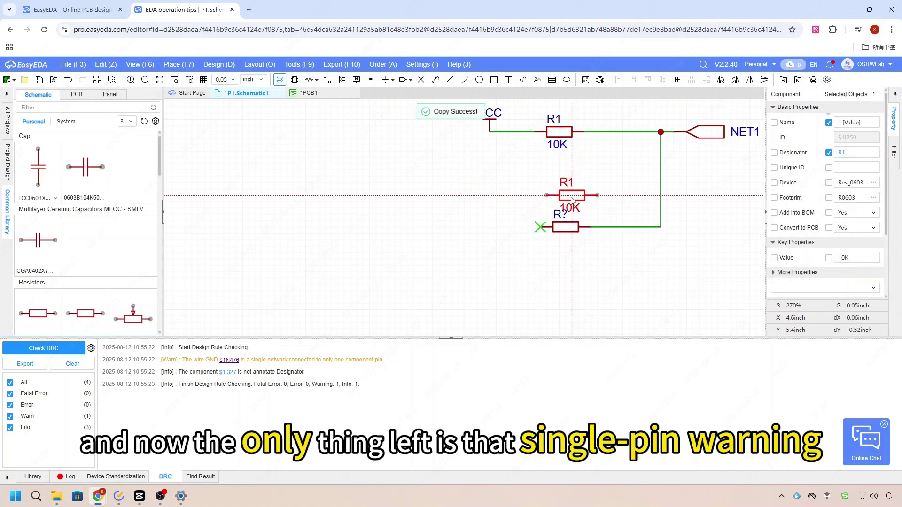
right_click(613, 183)
key("Escape")
Step: Wire the copied resistor's left pin to VCC and its right pin to the vertical NET1 wire
key("alt+w")
left_click(489, 132)
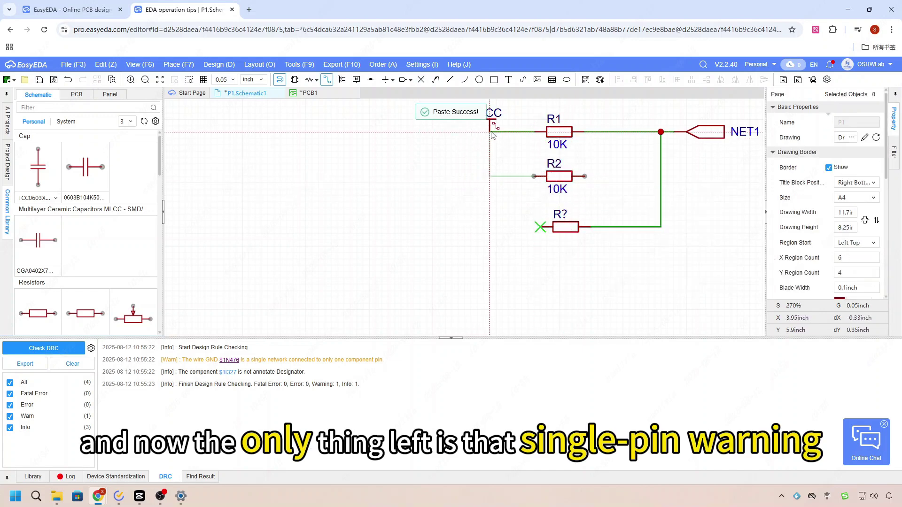
left_click(534, 177)
left_click(584, 176)
left_click(661, 176)
key("Escape")
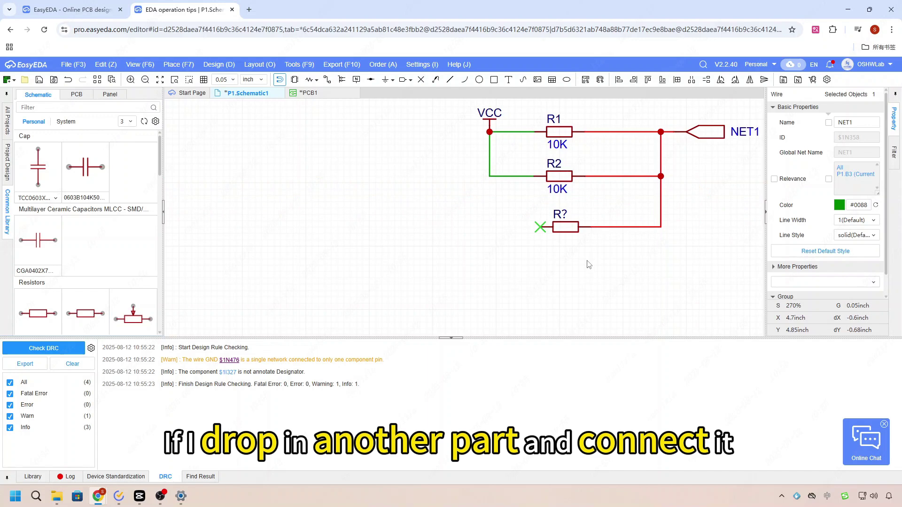
Step: Change the R? designator to R3 and rerun the design rule check
double_click(559, 215)
key("BackSpace")
type("3")
key("Return")
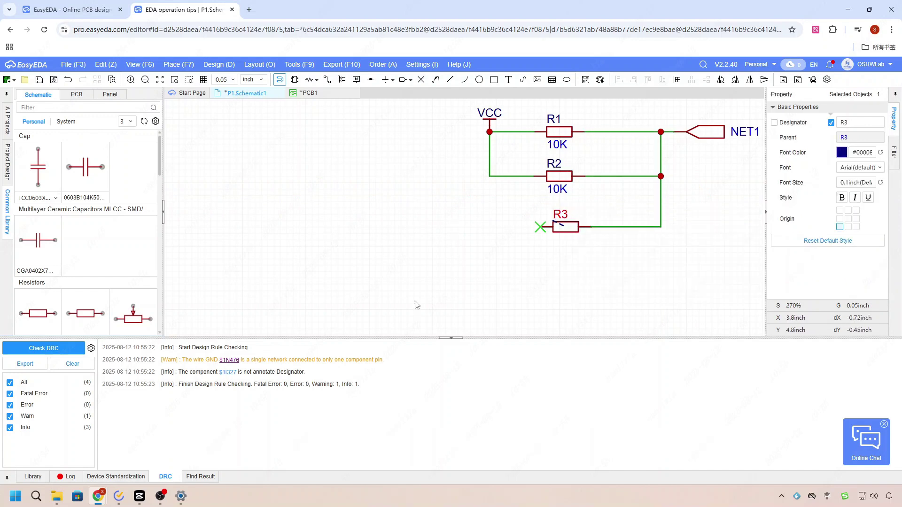
left_click(31, 353)
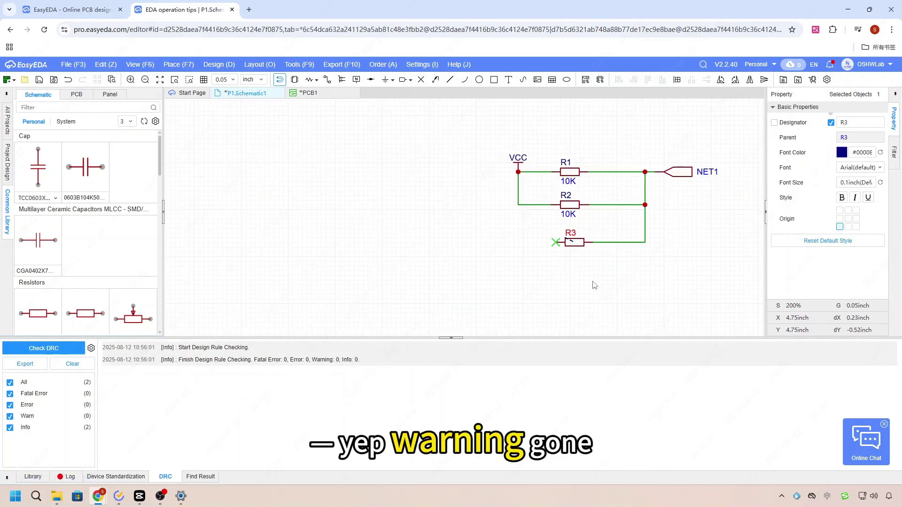
scroll(594, 282, "down", 2)
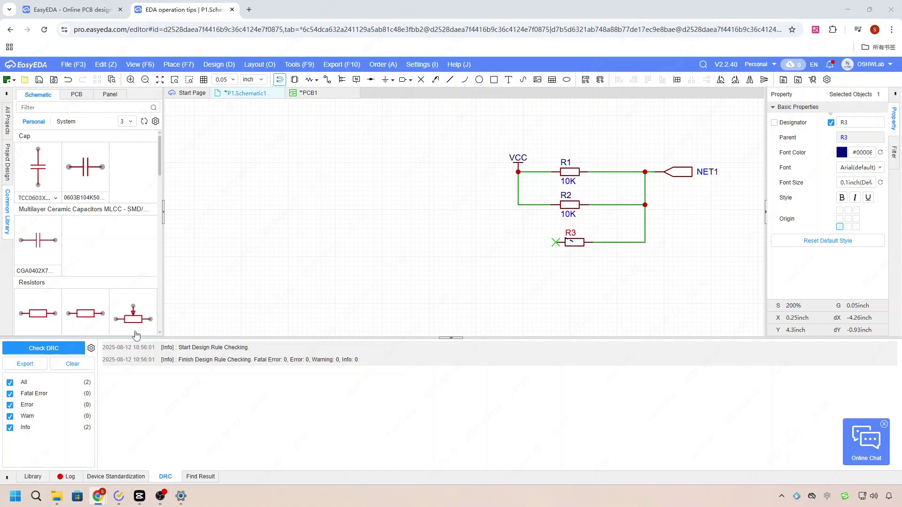
Step: Review the schematic design rule settings and open the message level choices for the rule "The Netflag, Netport needs a name"
left_click(91, 348)
scroll(468, 202, "down", 3)
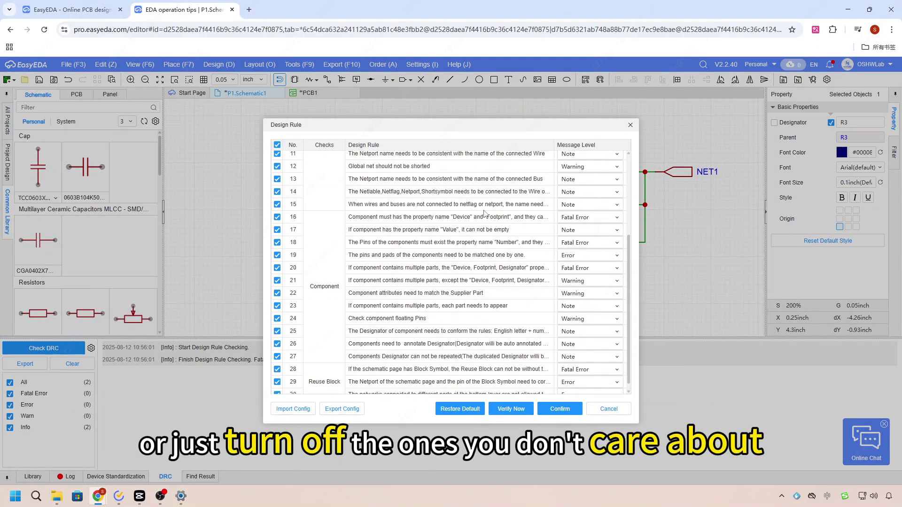
scroll(468, 202, "up", 3)
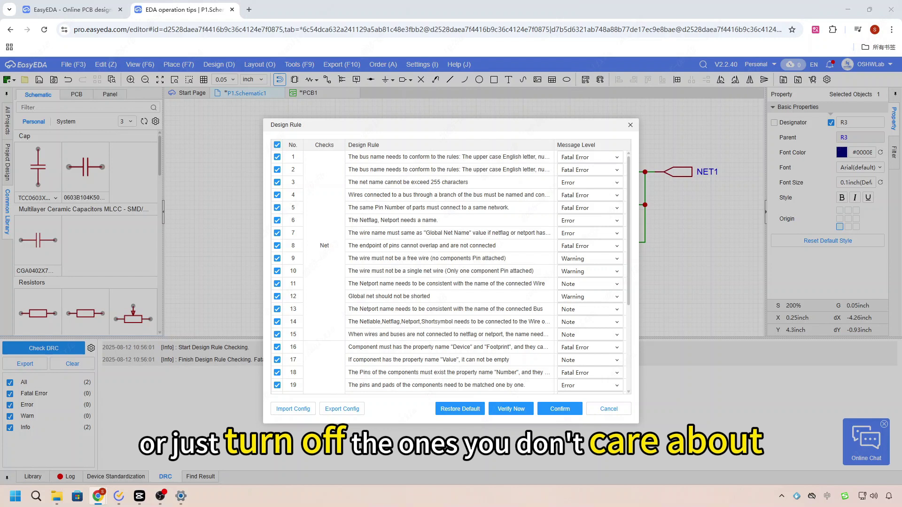
left_click(597, 221)
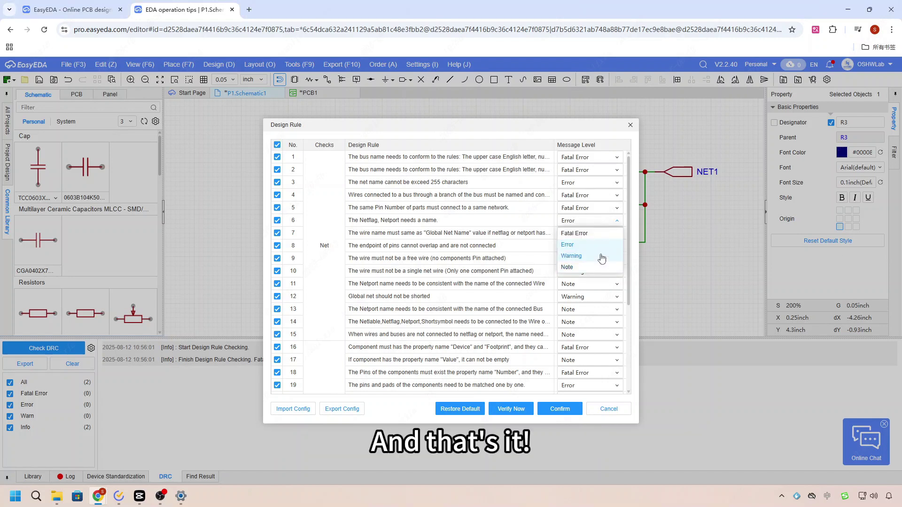